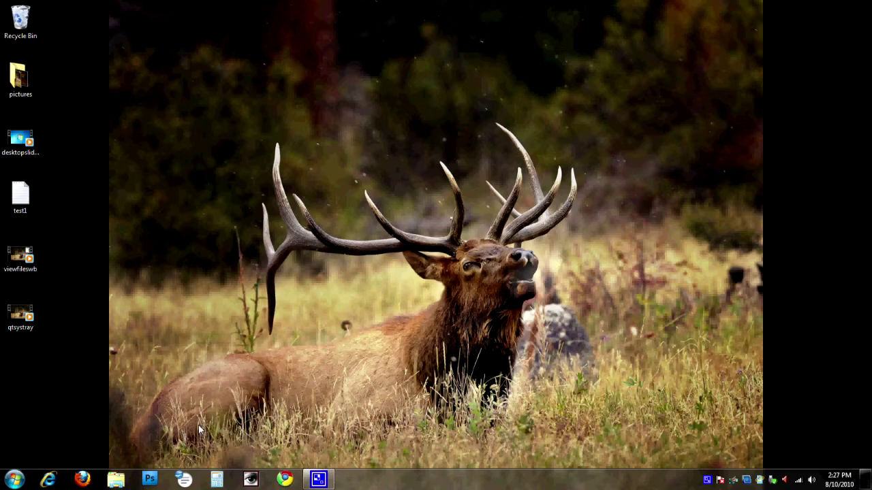
Step: Open Control Panel from the Start menu, showing all settings items as large icons
click(15, 481)
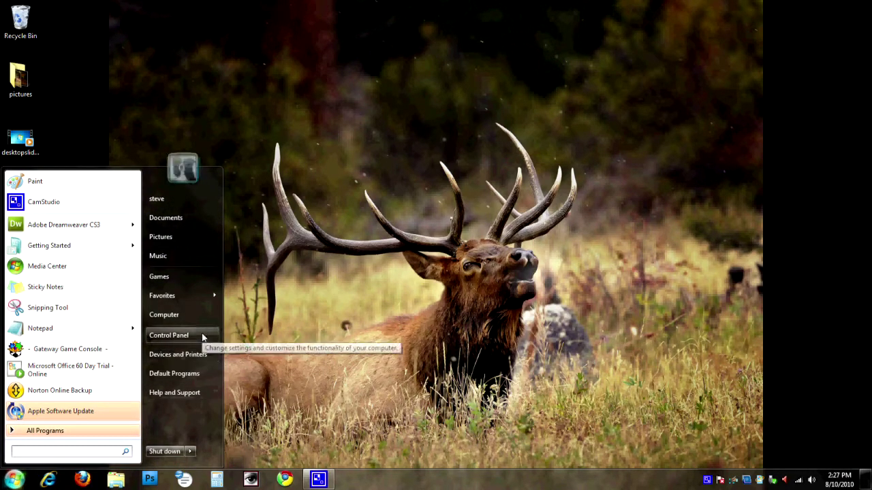
click(200, 335)
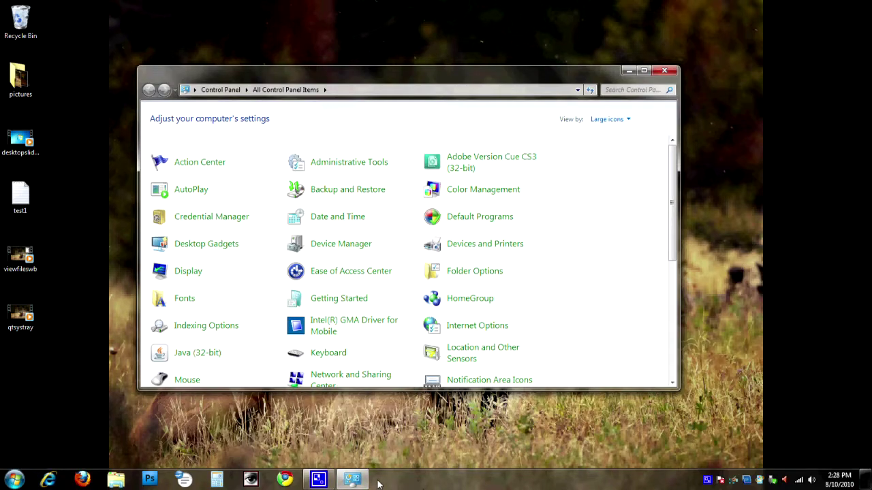
Step: Pin Control Panel to the taskbar from its button's menu, then close the window
right_click(351, 482)
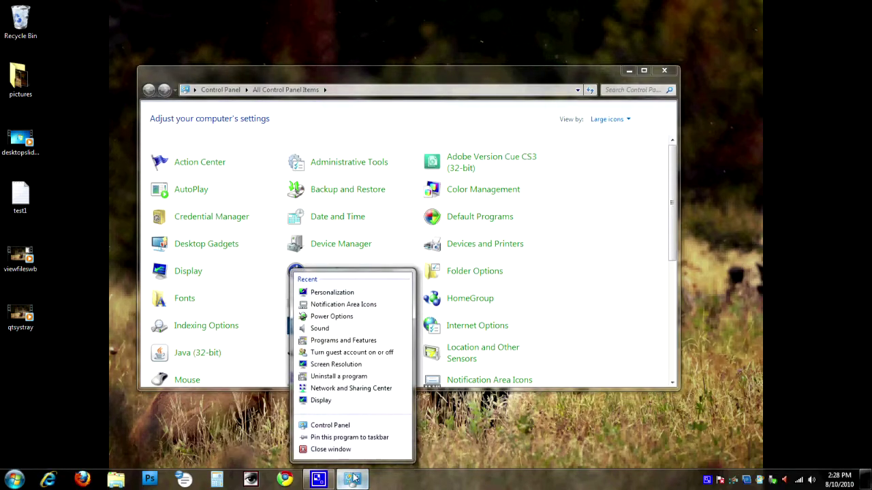
click(356, 438)
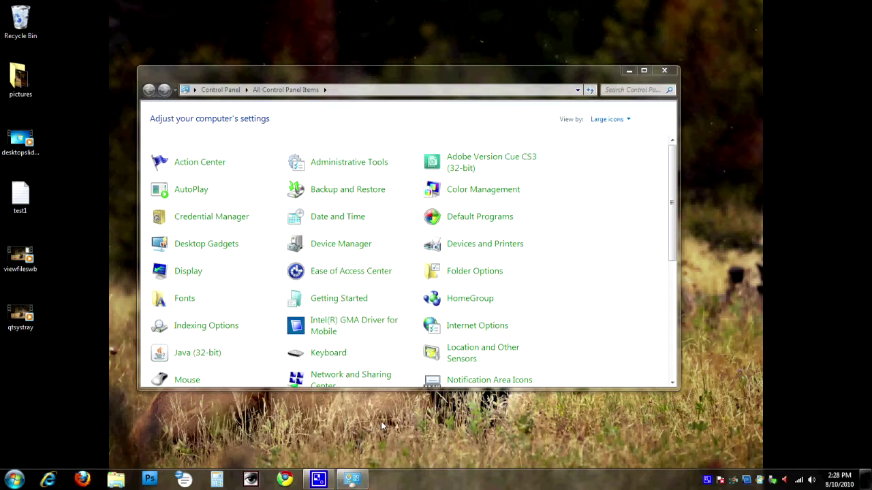
click(666, 71)
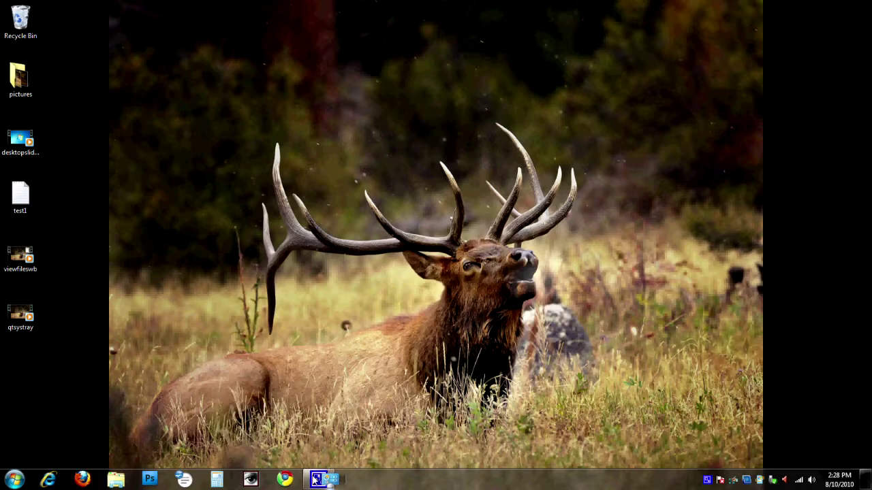
Step: Move the pinned Control Panel beside Start, test-open and close it, then show its recent settings
mouse_move(317, 480)
mouse_down()
mouse_move(38, 466)
mouse_move(56, 486)
mouse_up()
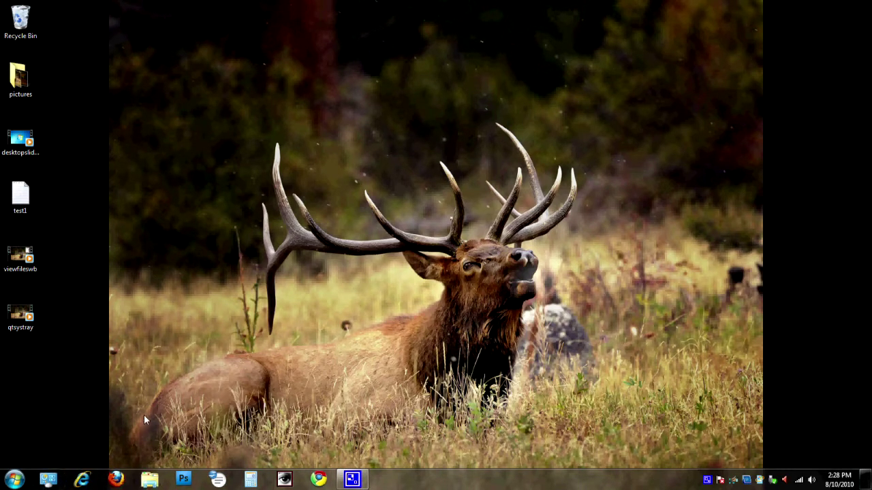
click(49, 480)
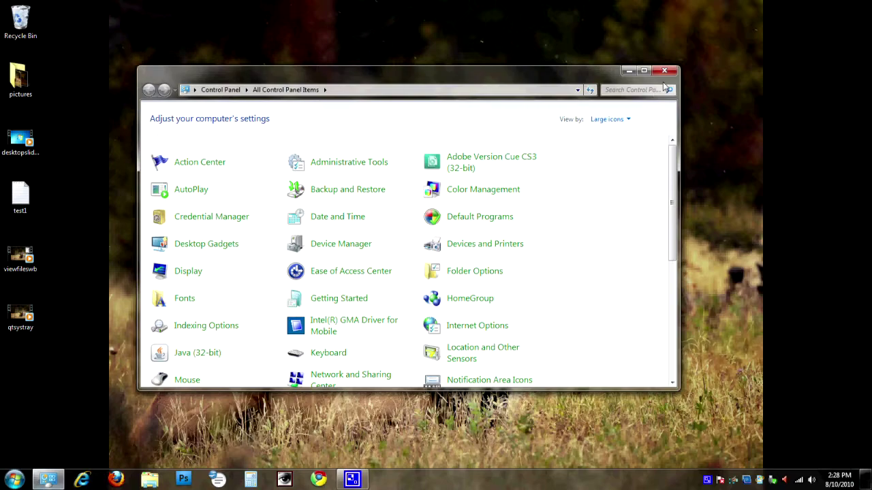
click(664, 71)
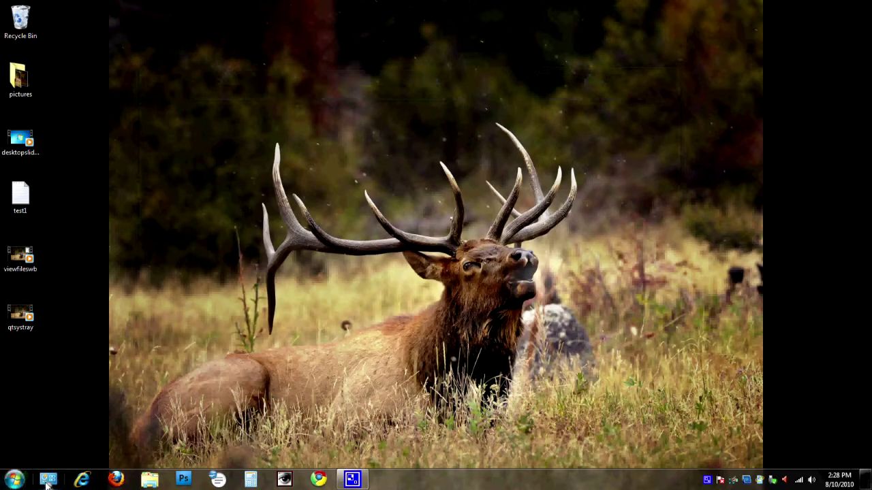
right_click(47, 485)
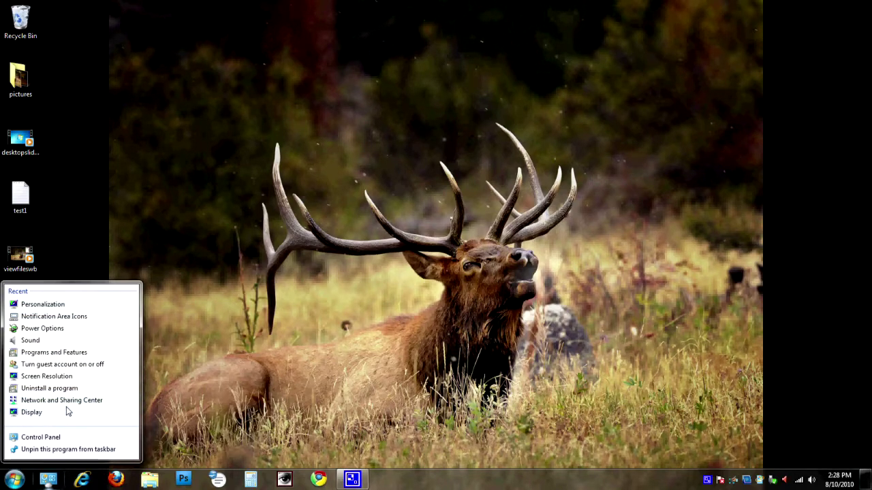
click(236, 389)
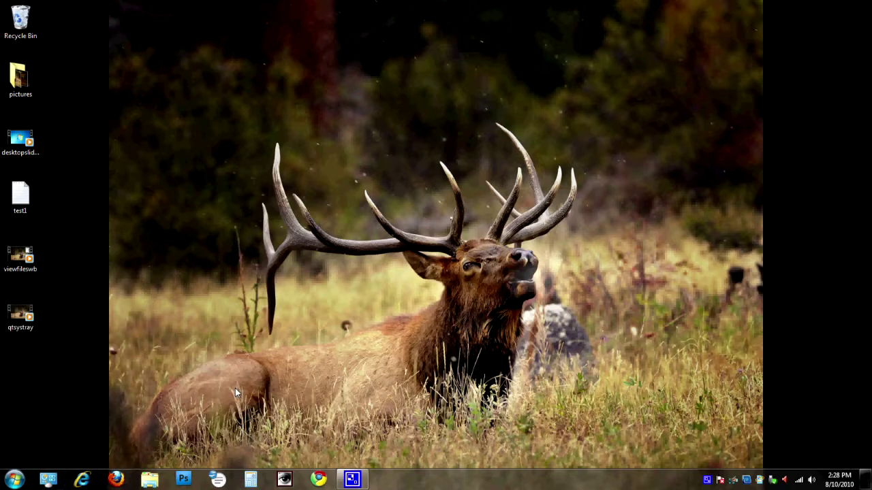